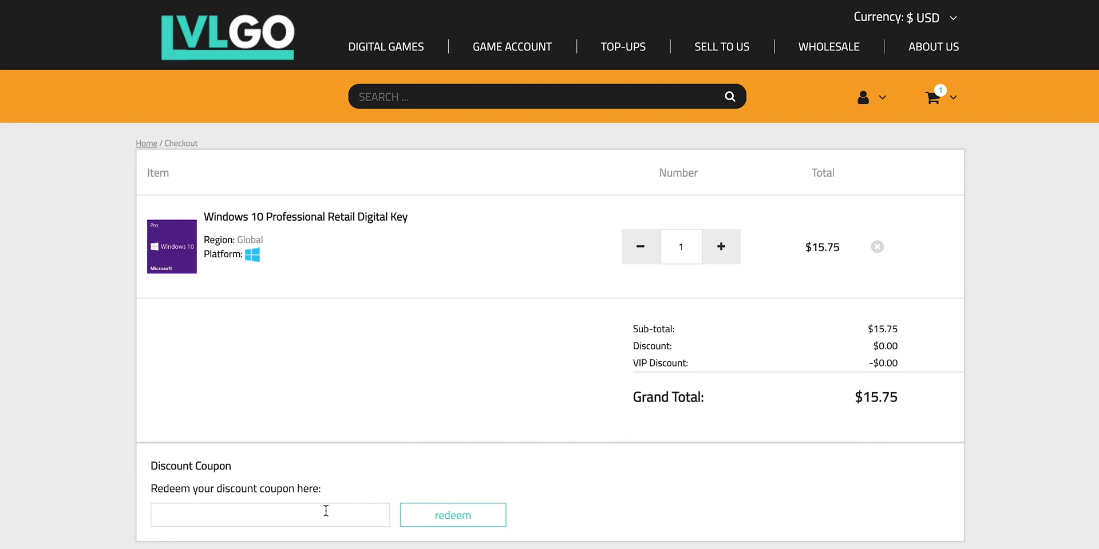
# Paste the discount coupon code for the Windows 10 Professional Retail Digital Key order and redeem it.
pyautogui.click(294, 515)
pyautogui.rightClick(199, 418)
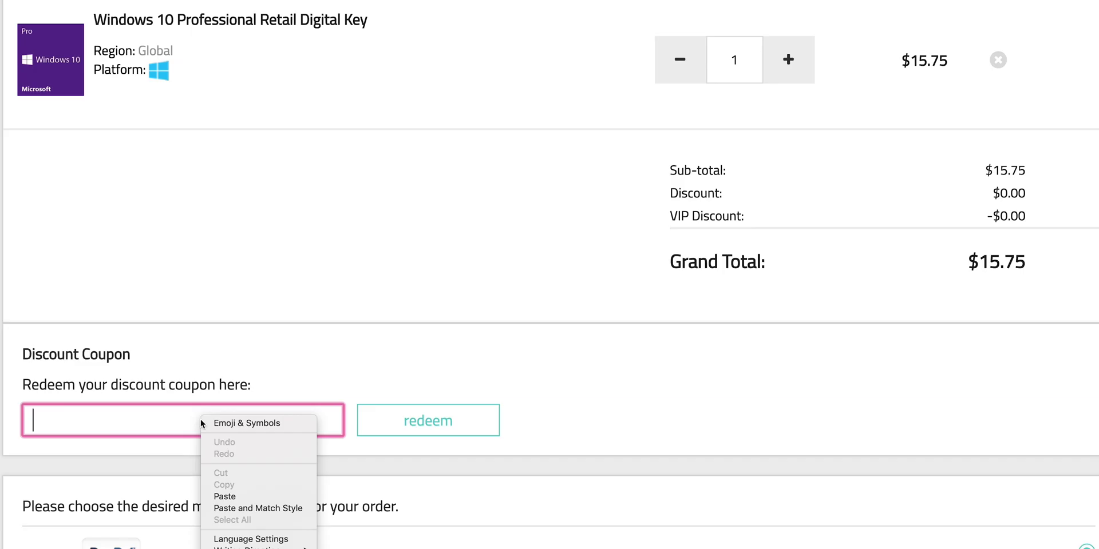
pyautogui.click(232, 491)
pyautogui.click(397, 425)
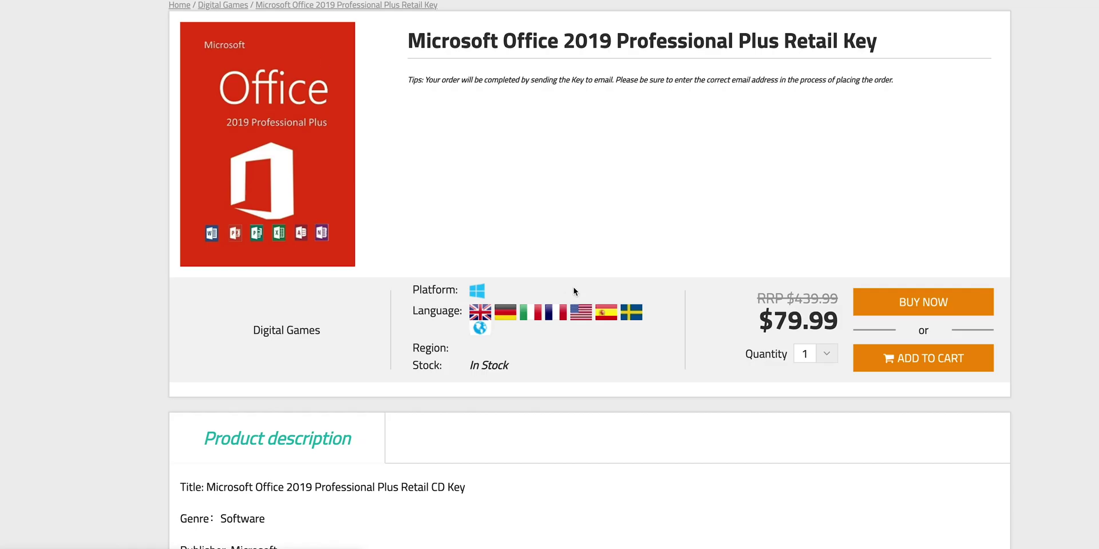
pyautogui.scroll(-2, 574, 289)
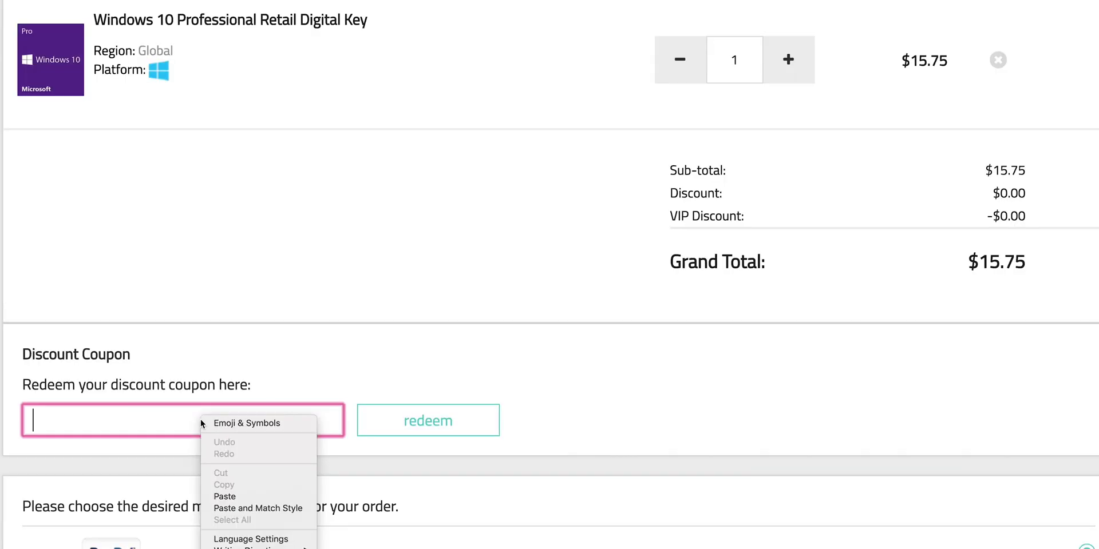
pyautogui.click(224, 496)
pyautogui.click(396, 425)
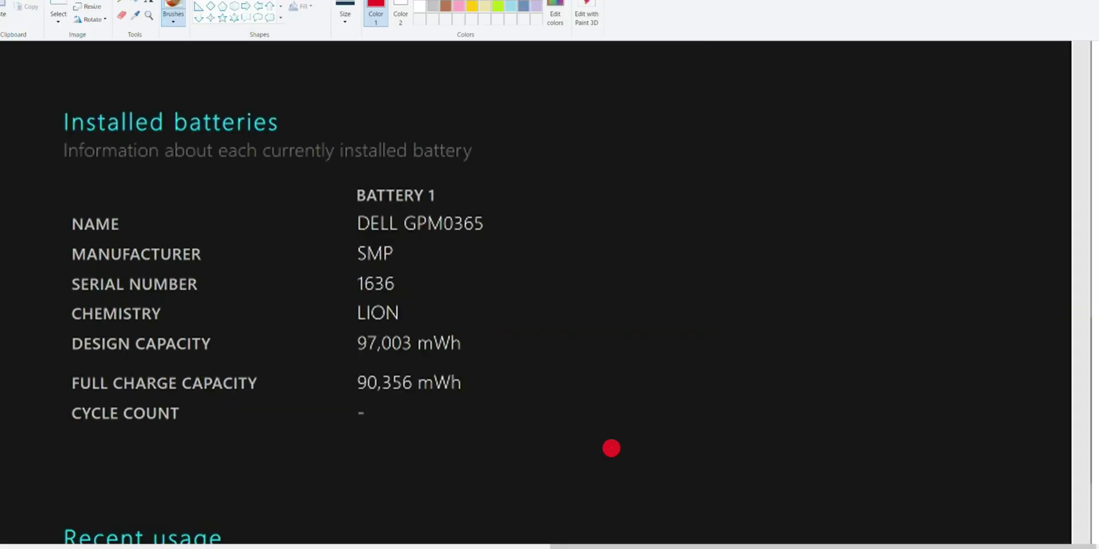
# Circle the design and full charge capacity values in both side-by-side battery reports with the red brush in Paint.
pyautogui.scroll(-5, 611, 448)
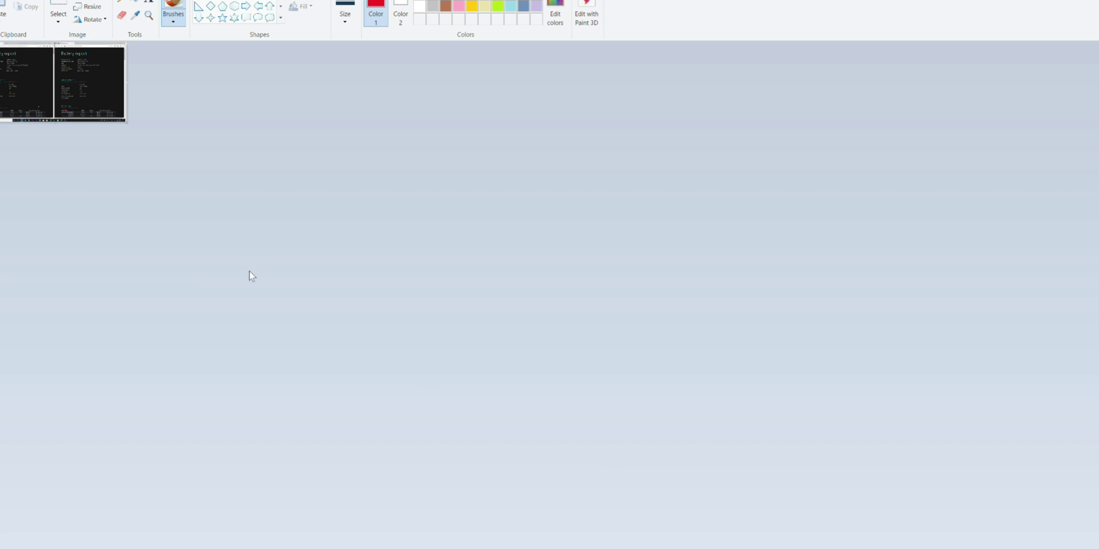
pyautogui.scroll(3, 92, 169)
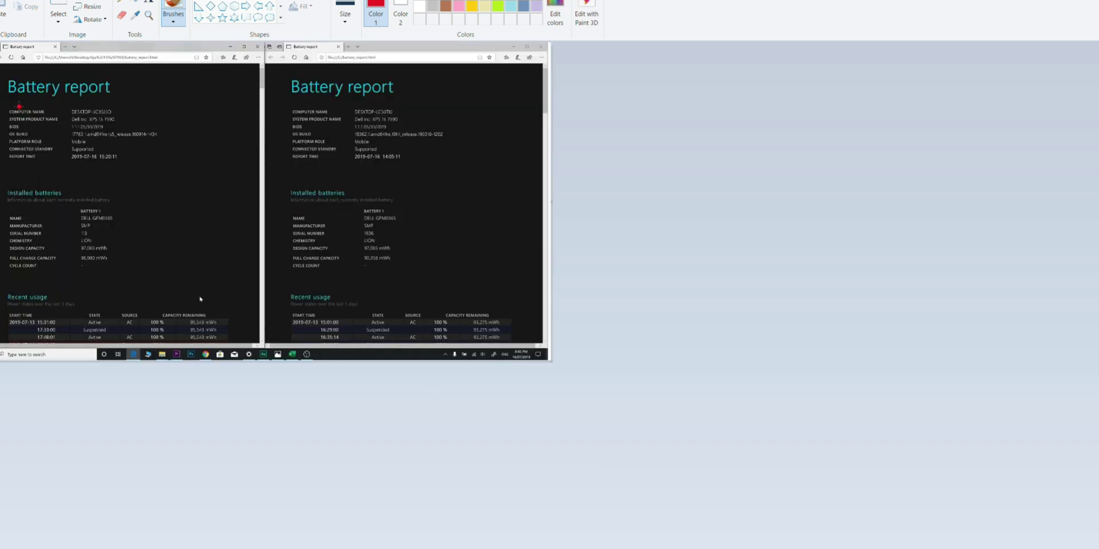
pyautogui.scroll(-1, 92, 170)
pyautogui.scroll(1, 92, 170)
pyautogui.scroll(1, 18, 106)
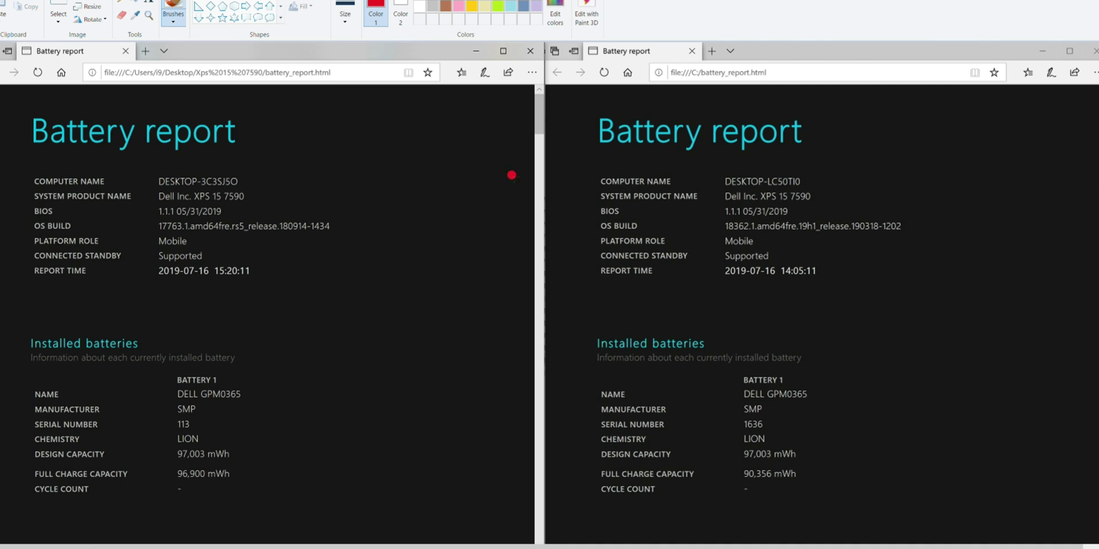
pyautogui.moveTo(815, 430)
pyautogui.mouseDown()
pyautogui.moveTo(739, 437)
pyautogui.moveTo(714, 483)
pyautogui.moveTo(767, 503)
pyautogui.moveTo(814, 488)
pyautogui.moveTo(832, 458)
pyautogui.moveTo(817, 429)
pyautogui.mouseUp()
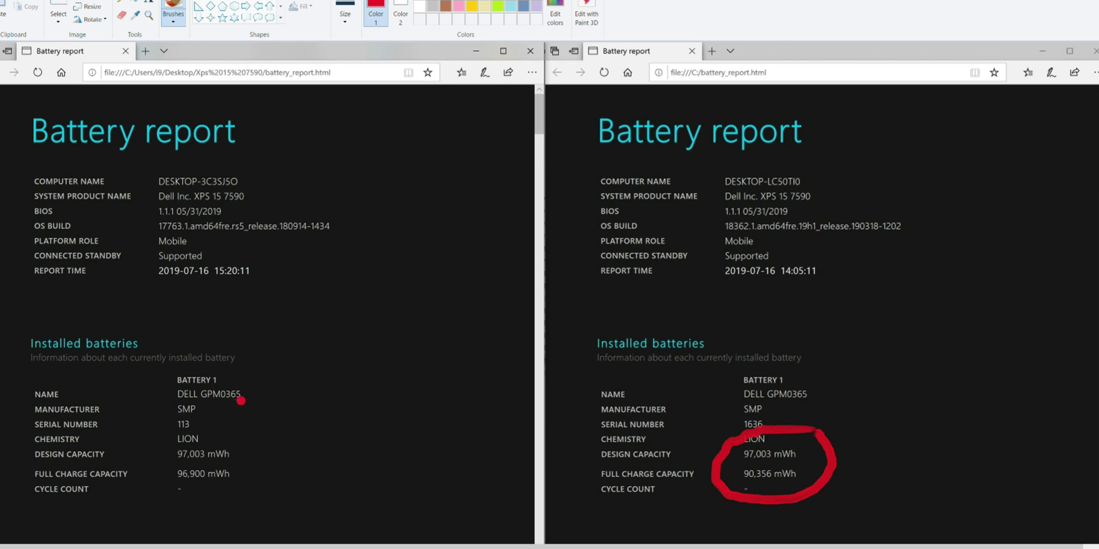
pyautogui.moveTo(235, 400)
pyautogui.mouseDown()
pyautogui.moveTo(162, 412)
pyautogui.moveTo(131, 463)
pyautogui.moveTo(161, 524)
pyautogui.moveTo(216, 503)
pyautogui.moveTo(259, 447)
pyautogui.mouseUp()
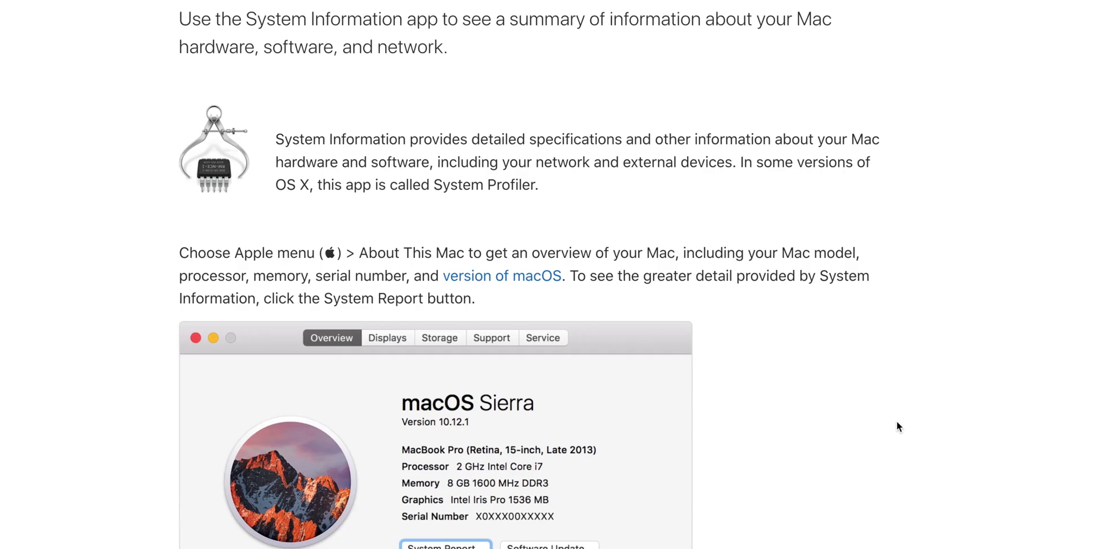
# Read Apple's support pages on System Information and on determining a Mac notebook's battery cycle count.
pyautogui.scroll(-5, 896, 421)
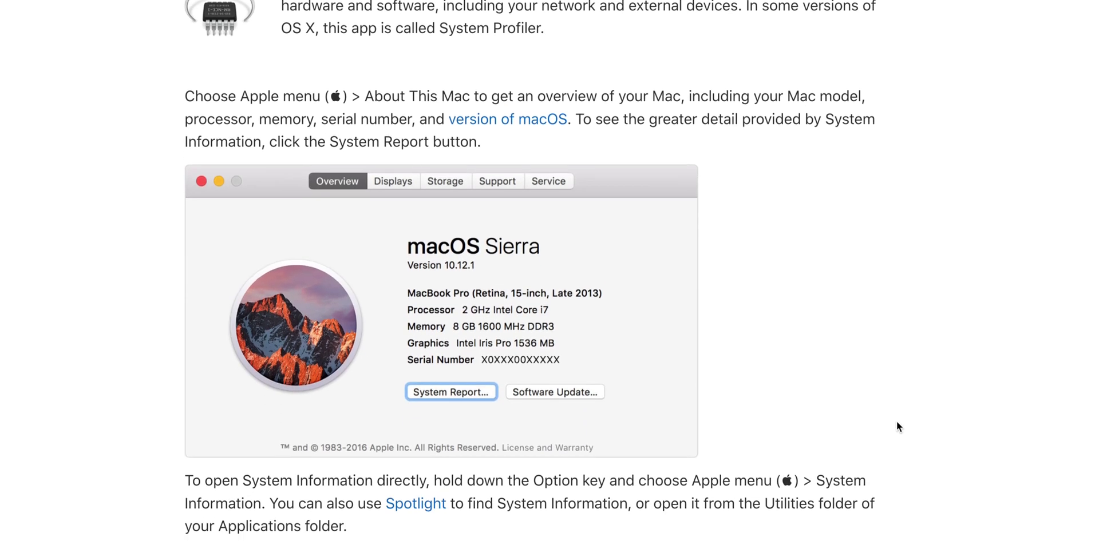
pyautogui.scroll(-10, 897, 426)
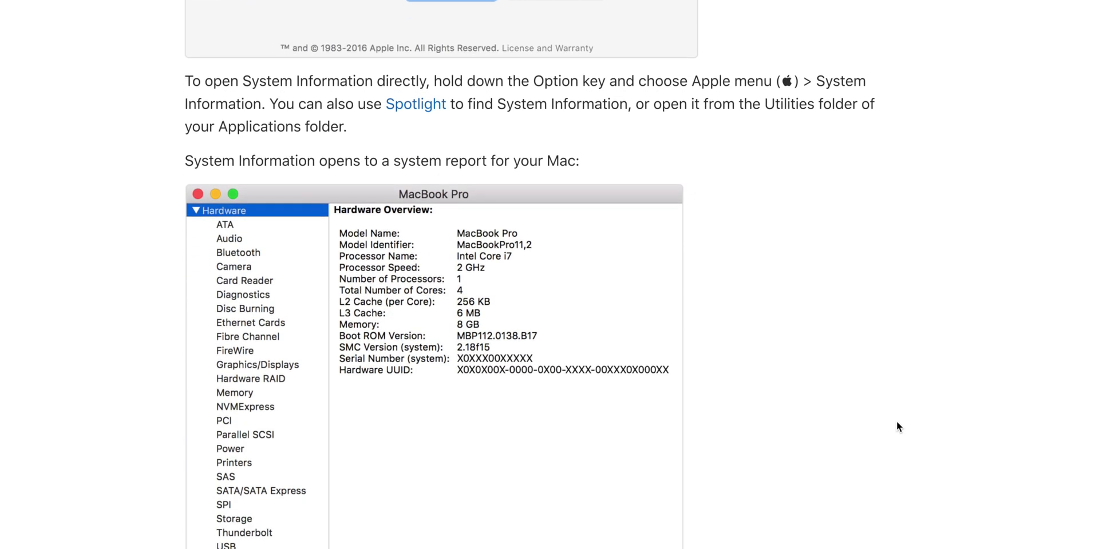
pyautogui.scroll(-5, 896, 421)
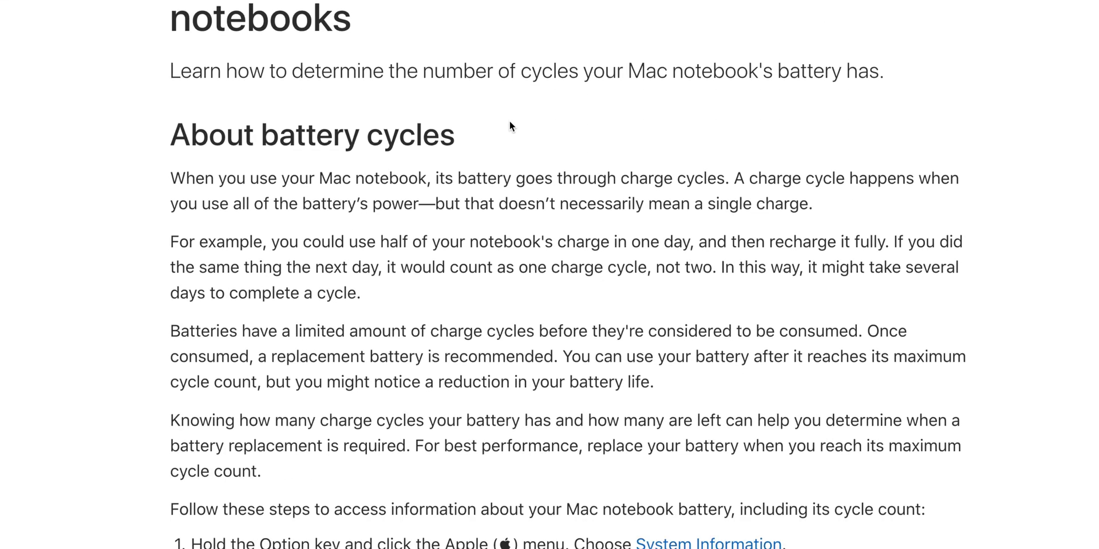
pyautogui.scroll(-5, 509, 126)
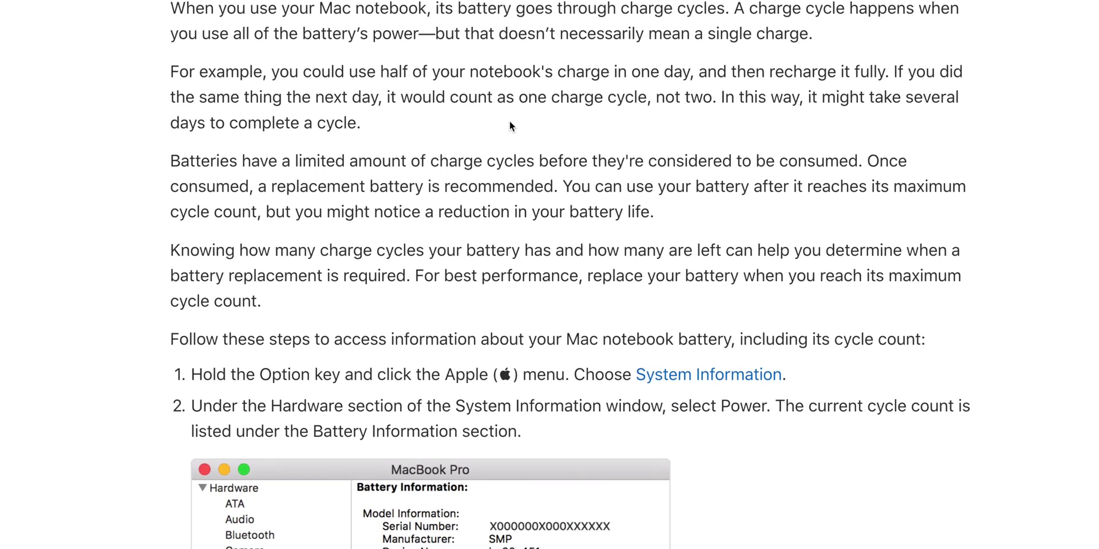
pyautogui.scroll(-5, 510, 125)
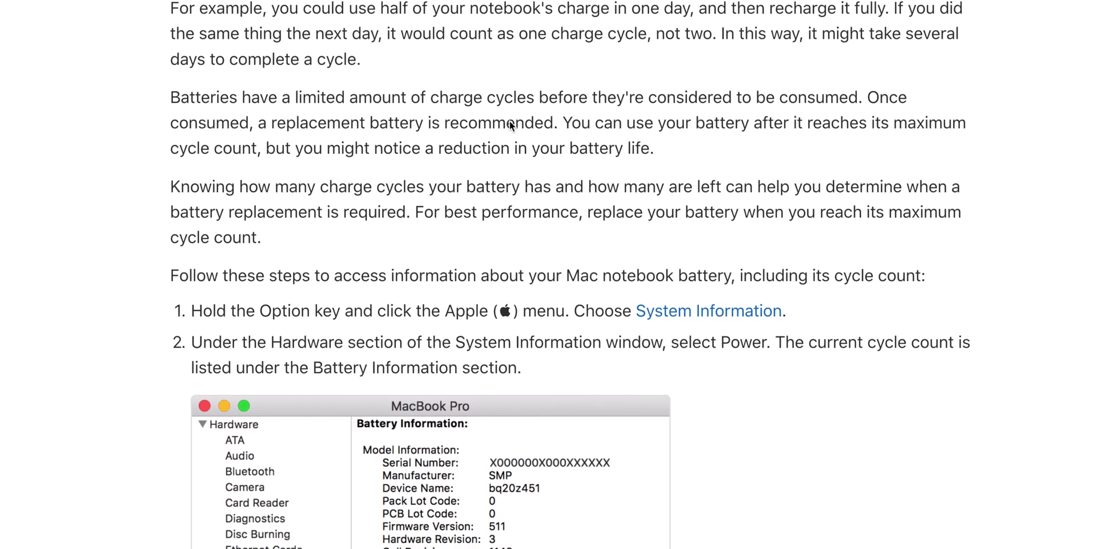
pyautogui.scroll(-5, 549, 240)
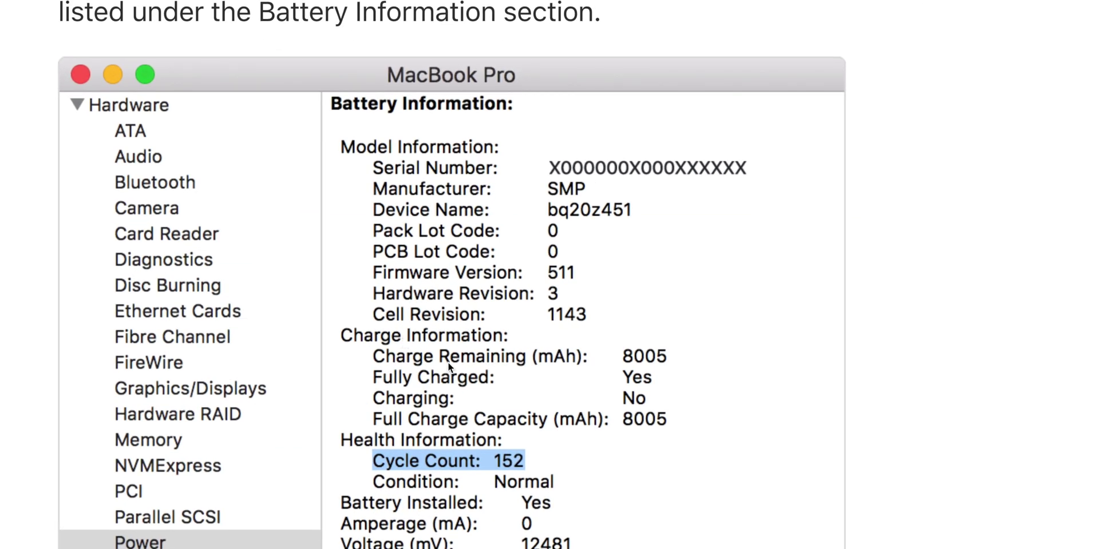
pyautogui.scroll(-2, 530, 389)
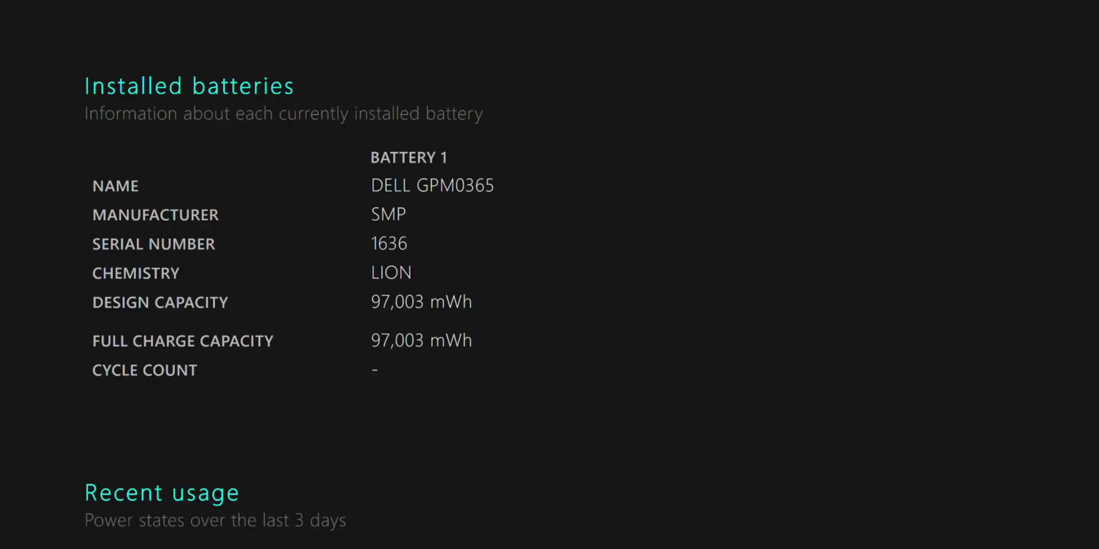
# Examine the installed battery's design and full charge capacity and the recent usage history in the Windows battery report.
pyautogui.scroll(-5, 380, 443)
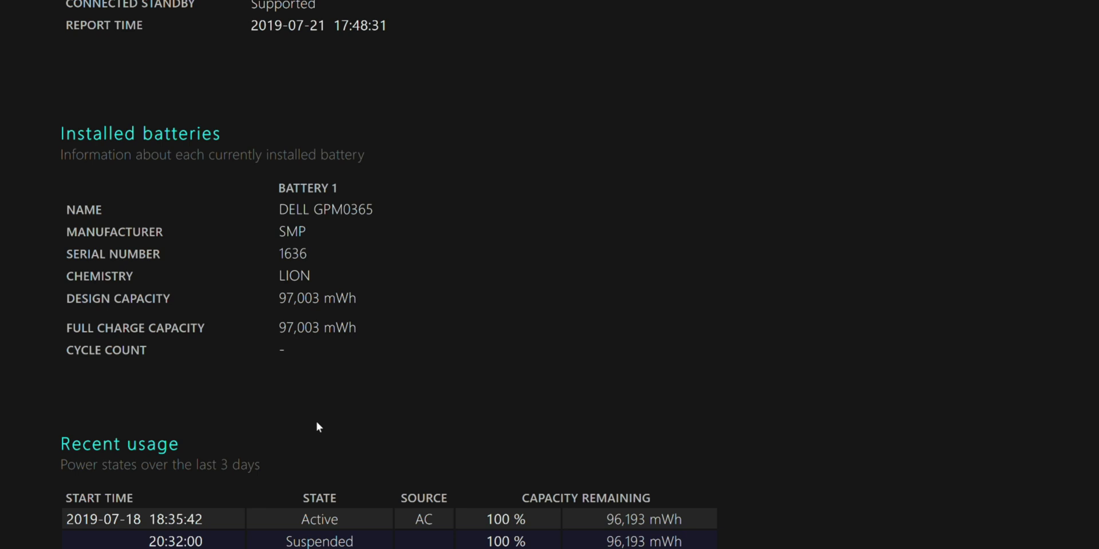
pyautogui.scroll(-12, 317, 439)
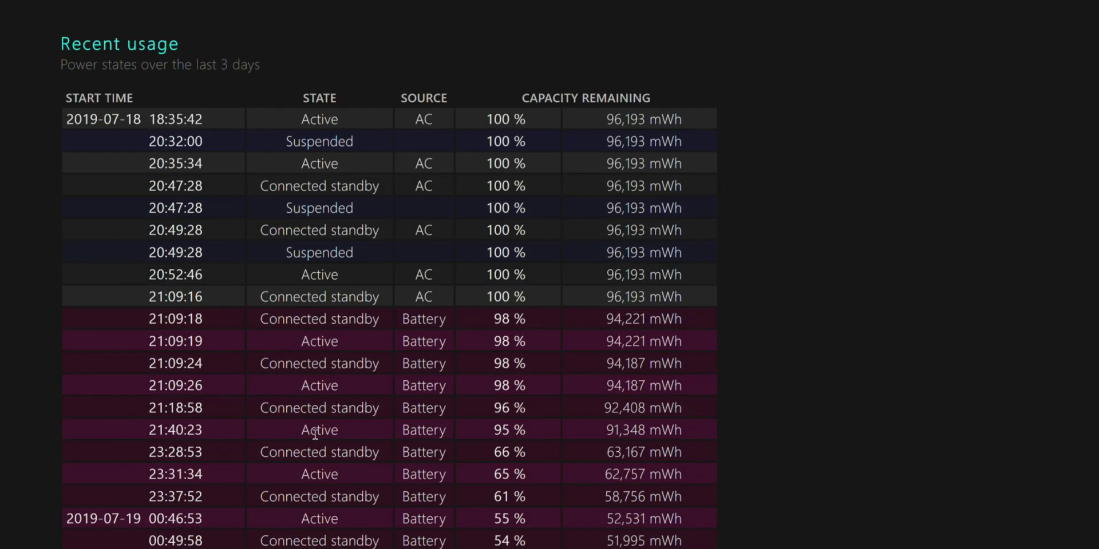
pyautogui.scroll(12, 315, 435)
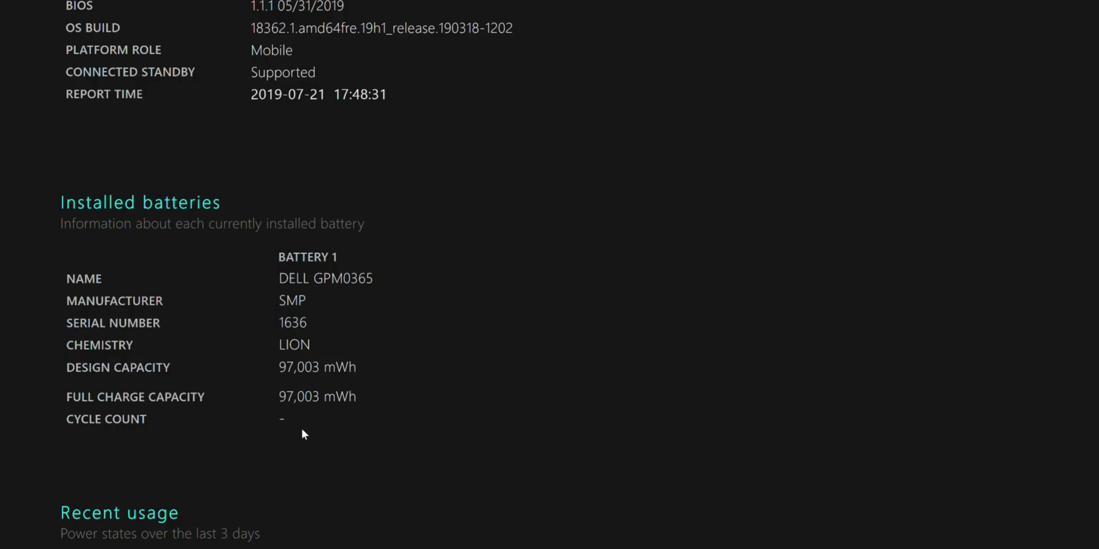
pyautogui.moveTo(281, 396); pyautogui.dragTo(277, 416)
pyautogui.click(265, 408)
pyautogui.scroll(-9, 259, 395)
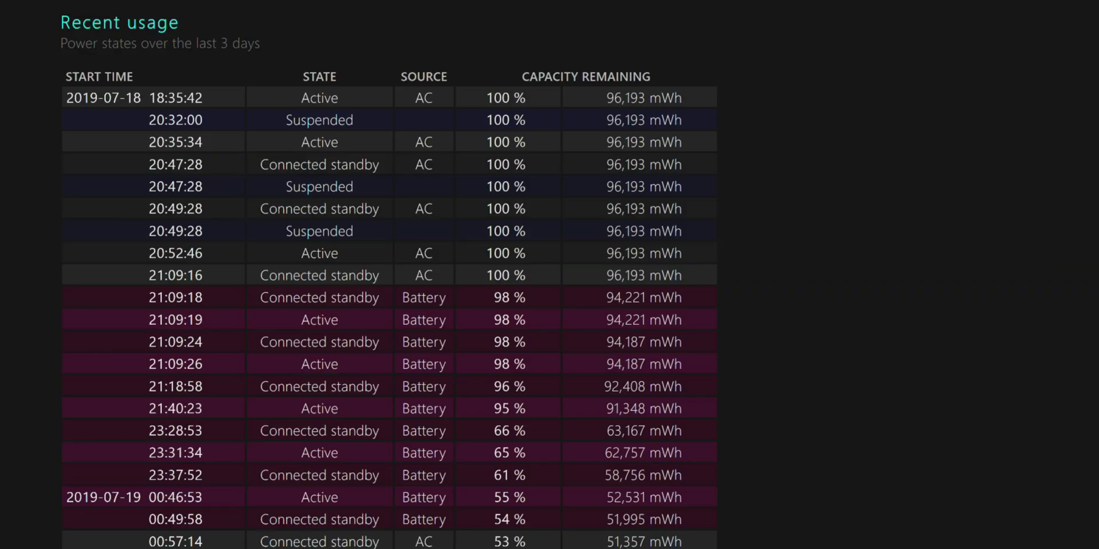
# Open Device Manager and a Command Prompt window.
pyautogui.press('super+x')
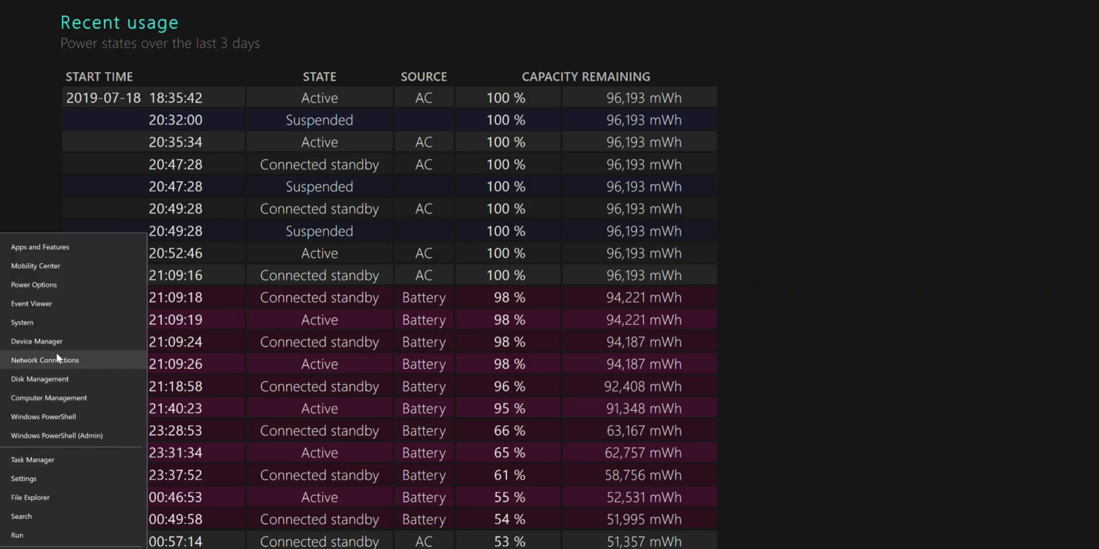
pyautogui.click(37, 341)
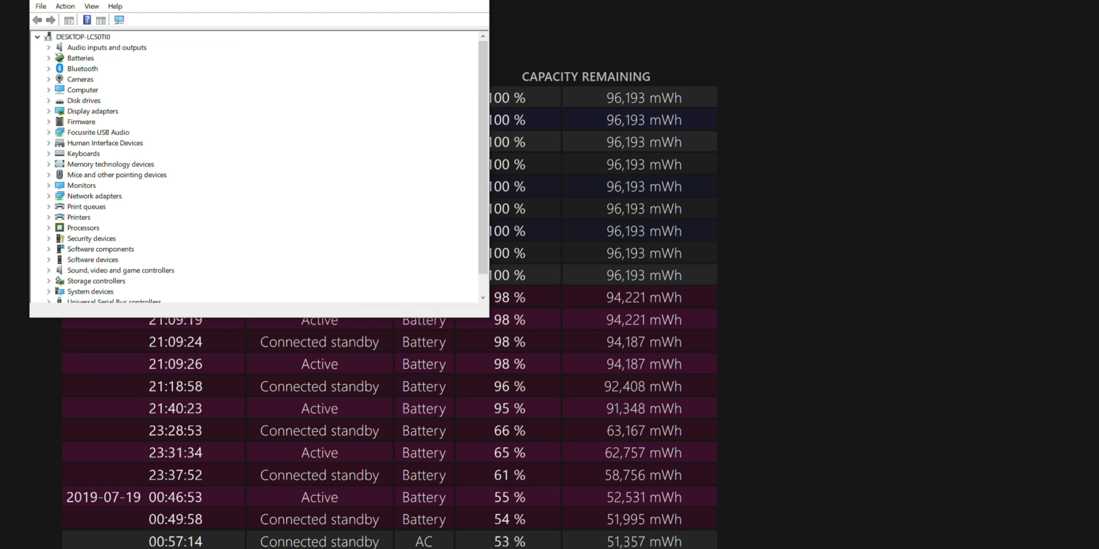
pyautogui.press('super+s')
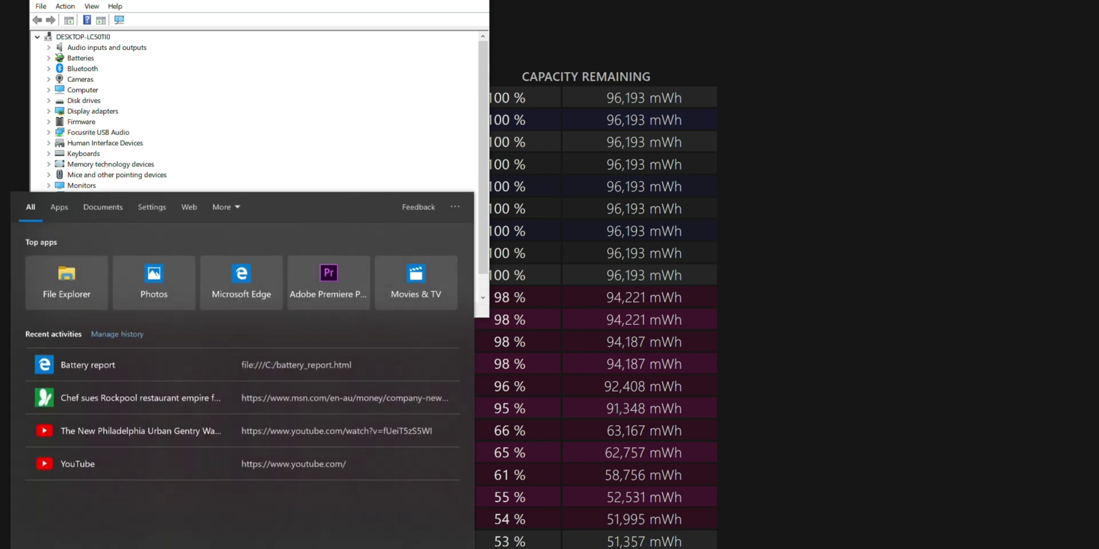
pyautogui.write('cmd')
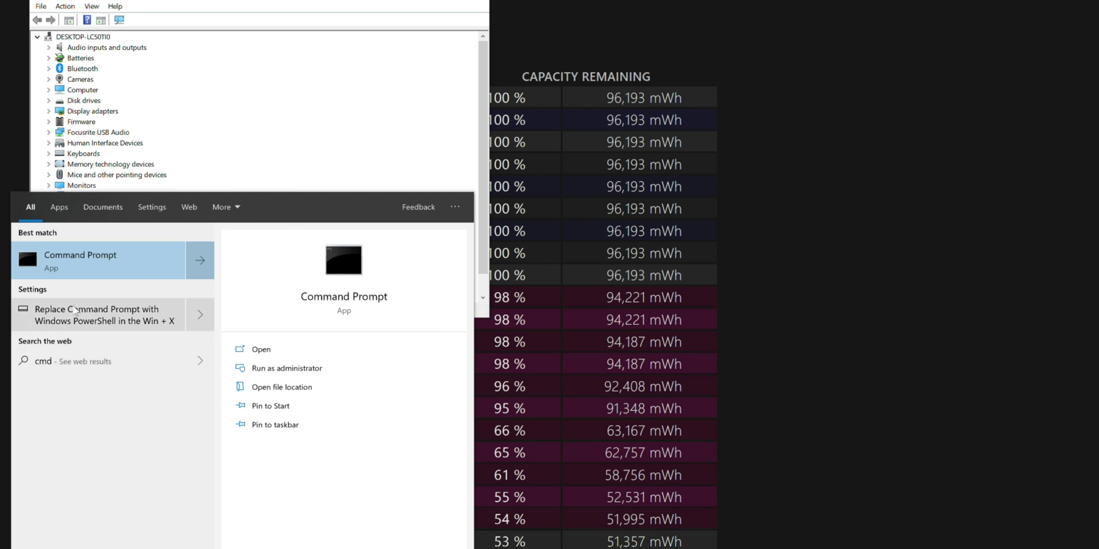
pyautogui.rightClick(83, 255)
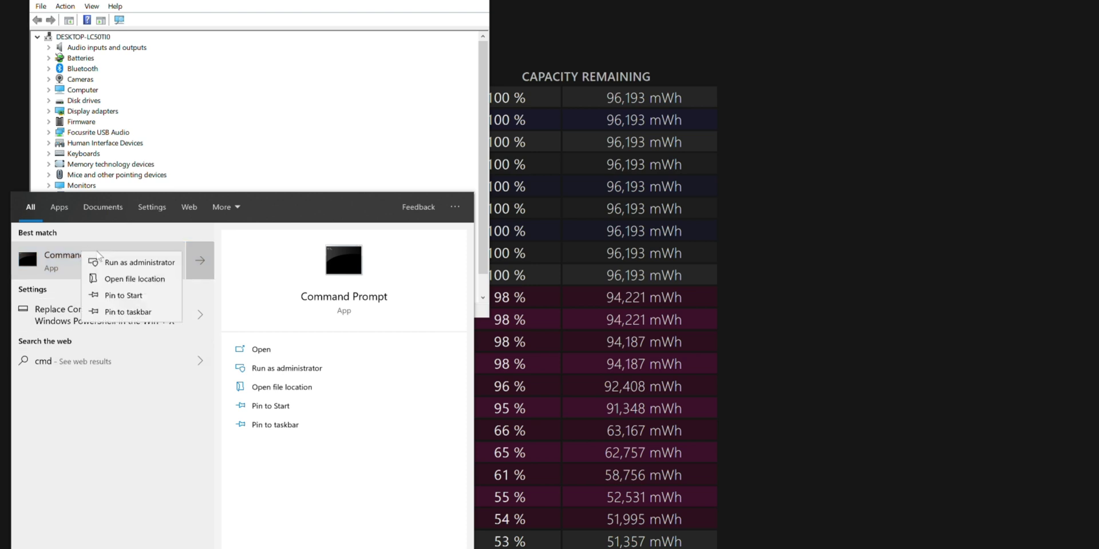
pyautogui.click(70, 258)
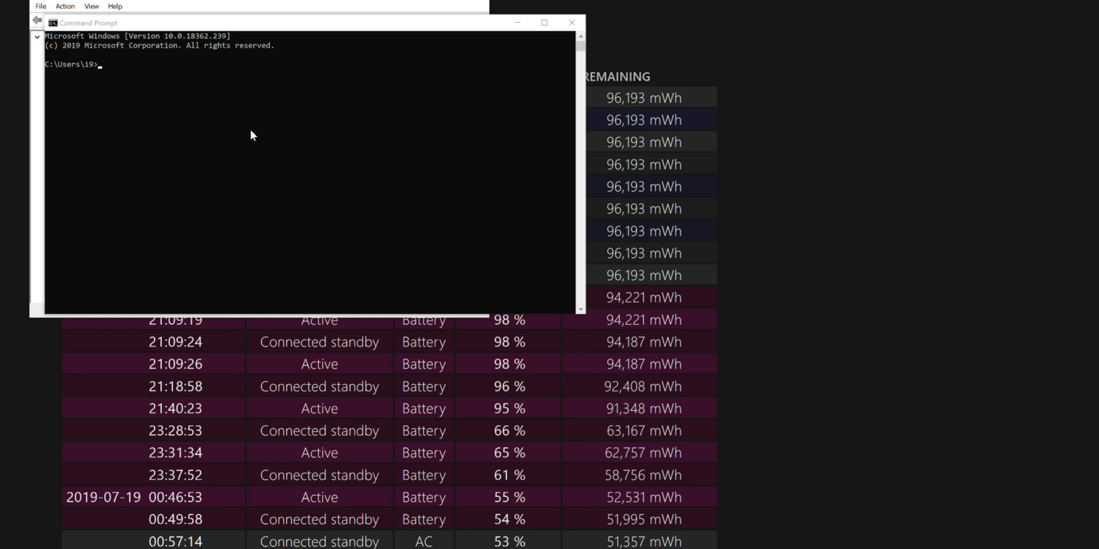
# Open Windows PowerShell as administrator and enter the command powercfg /batteryreport /output "C:\battery_report.html".
pyautogui.press('super+x')
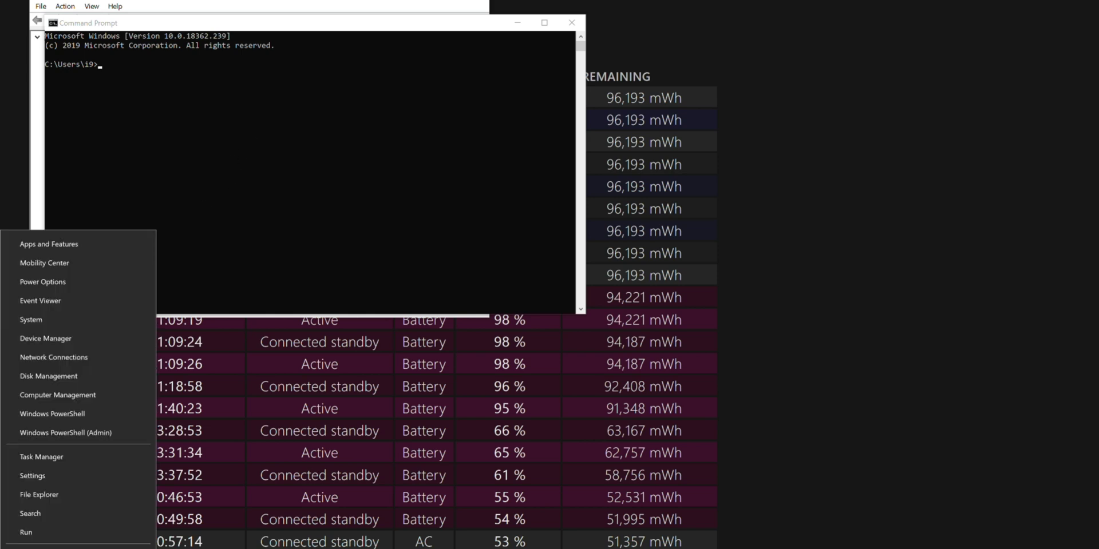
pyautogui.click(83, 430)
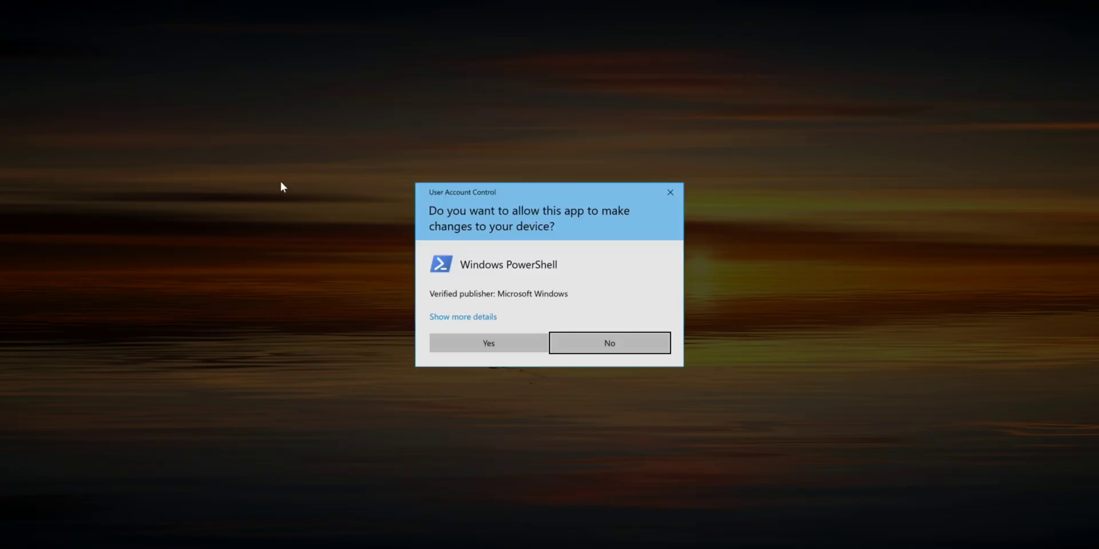
pyautogui.click(483, 339)
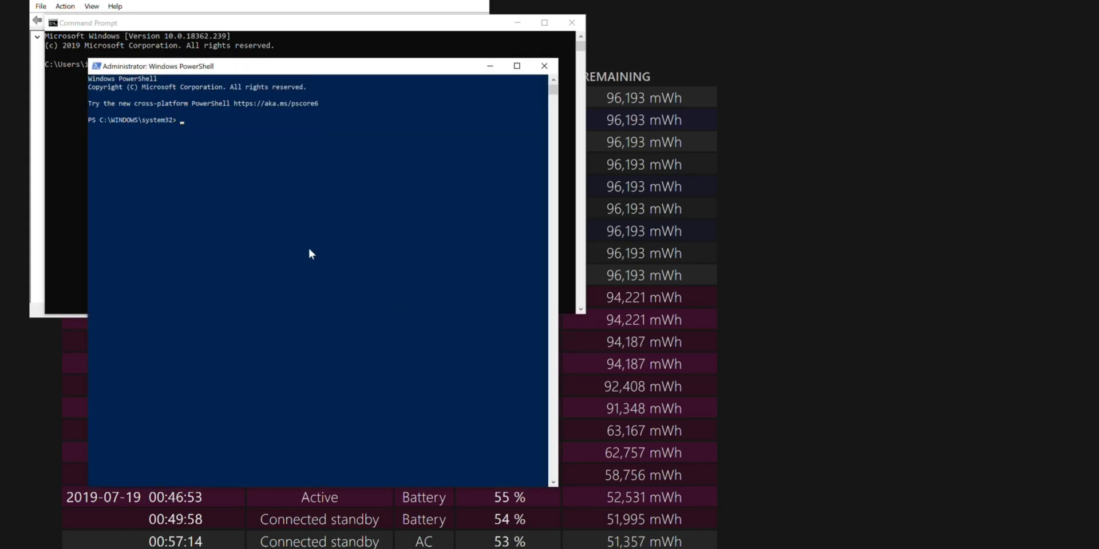
pyautogui.hotkey('ctrl', 'v')
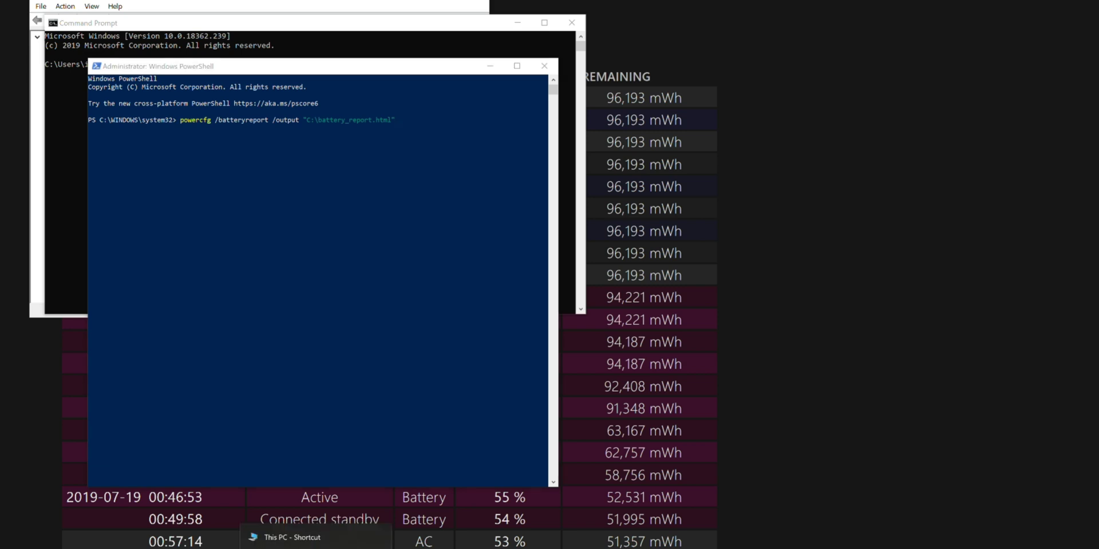
# Open the battery_report file from drive C: and check the installed battery's full charge capacity.
pyautogui.doubleClick(287, 538)
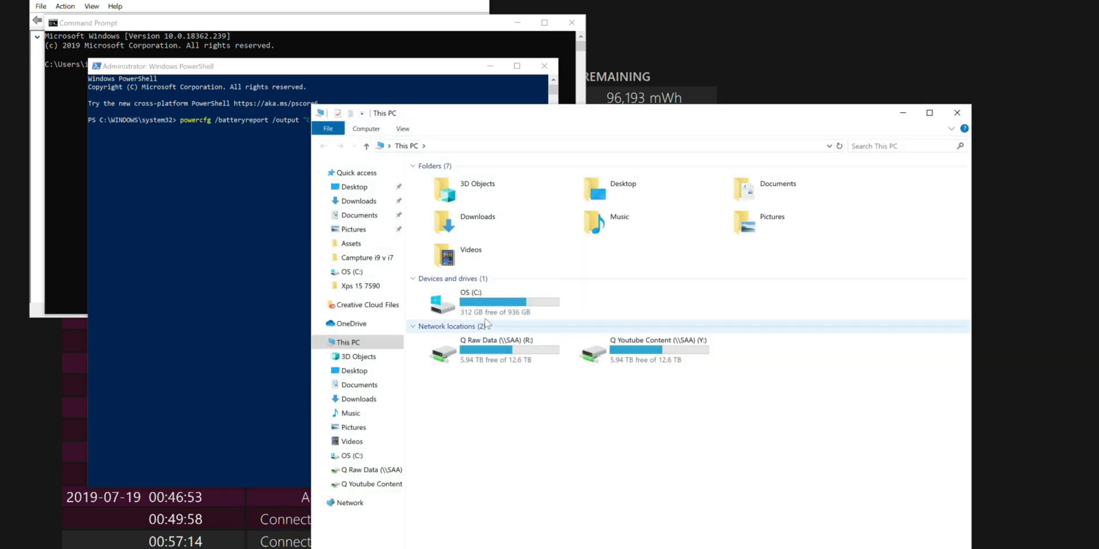
pyautogui.doubleClick(488, 304)
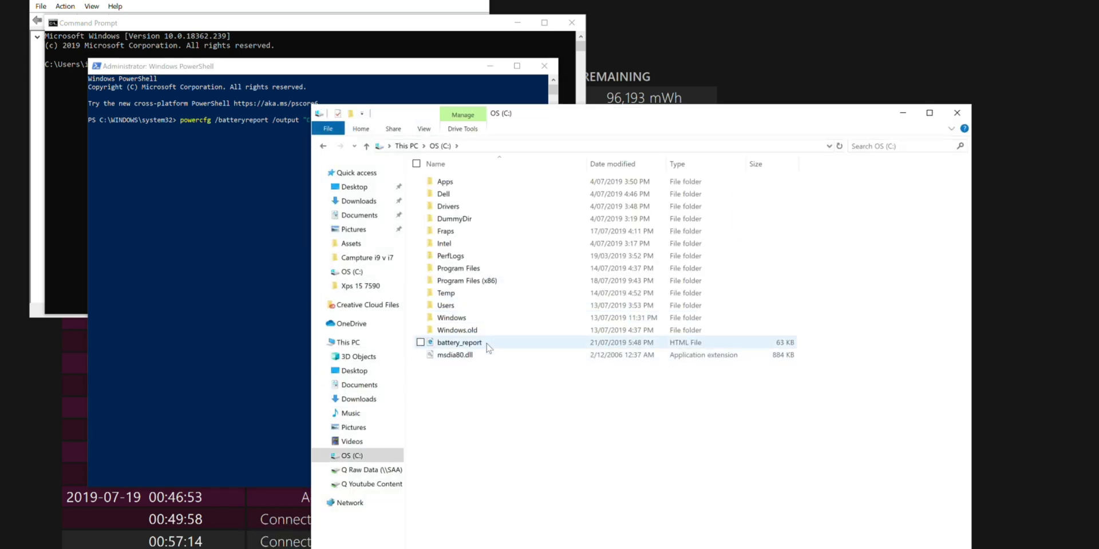
pyautogui.click(487, 343)
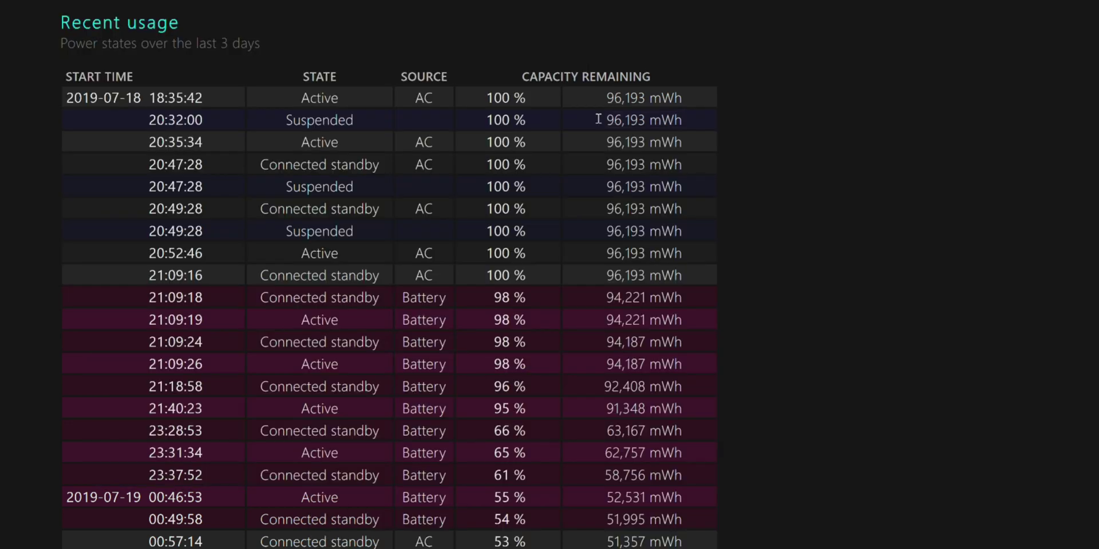
pyautogui.scroll(8, 537, 188)
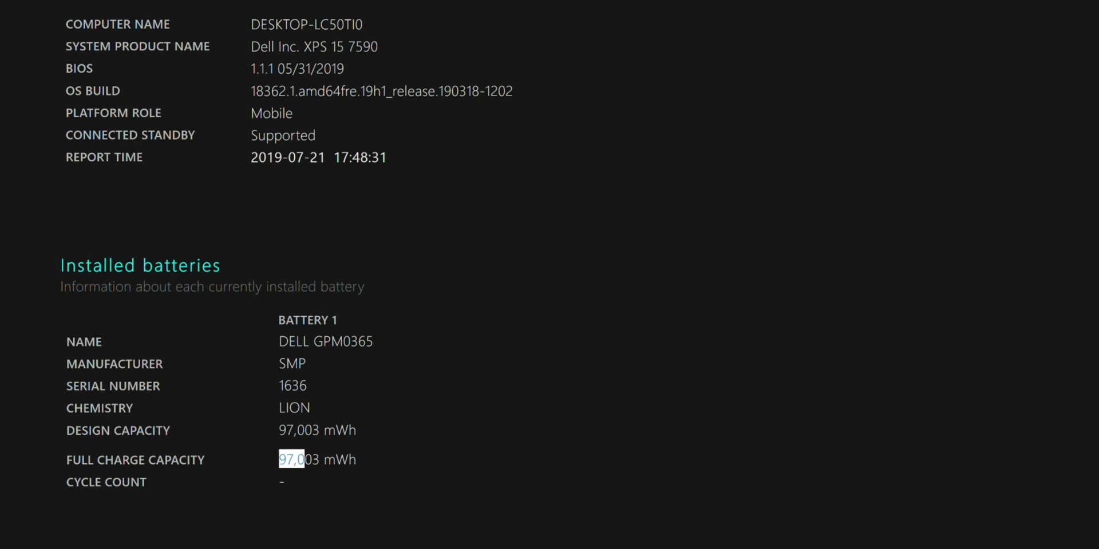
# Open Device Manager and expand the Batteries category.
pyautogui.press('super')
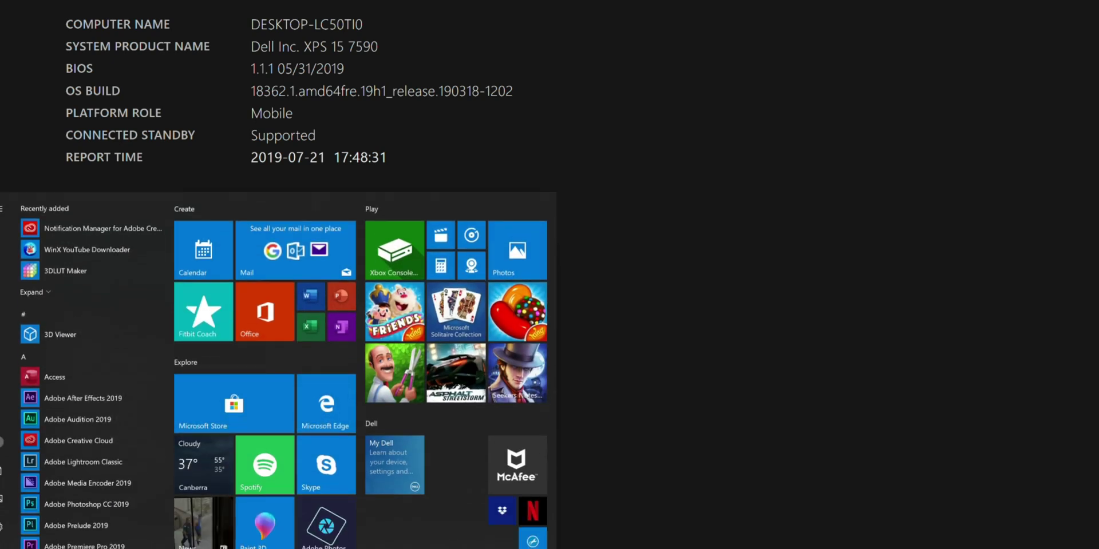
pyautogui.press('super+x')
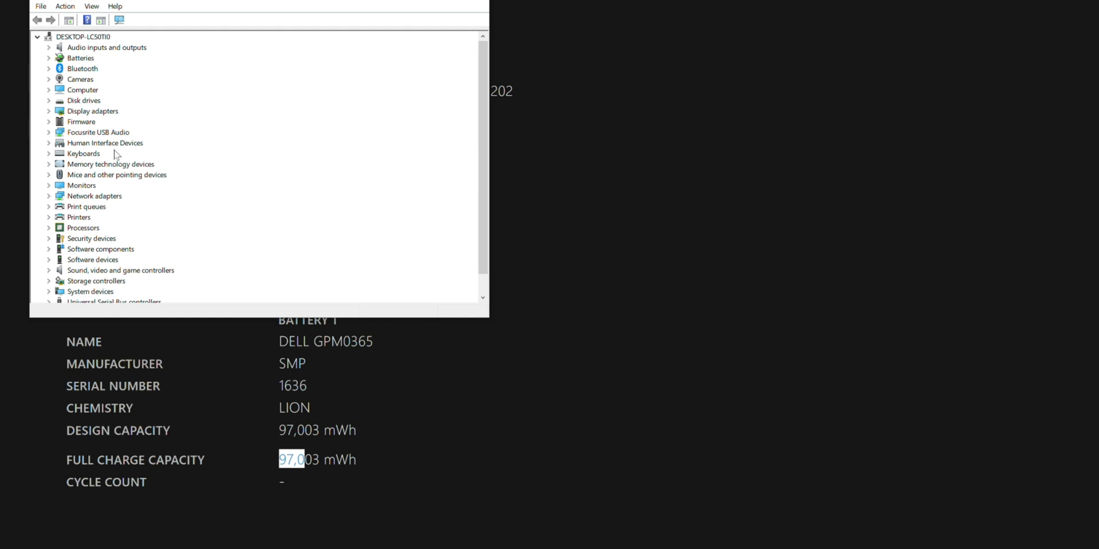
pyautogui.click(49, 59)
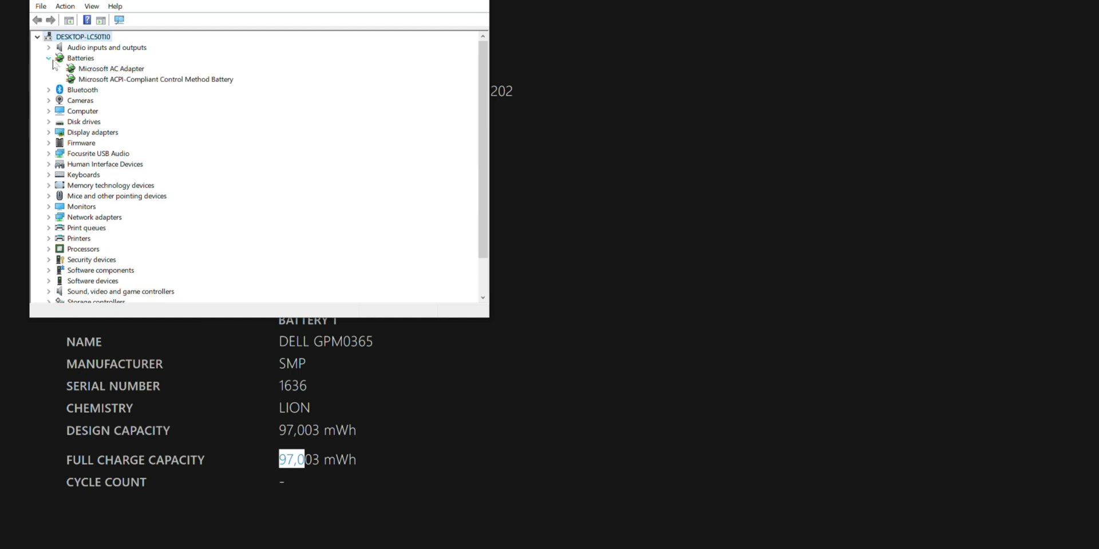
# View the available device actions for Microsoft AC Adapter and Microsoft ACPI-Compliant Control Method Battery, and dismiss them without choosing any.
pyautogui.click(102, 69)
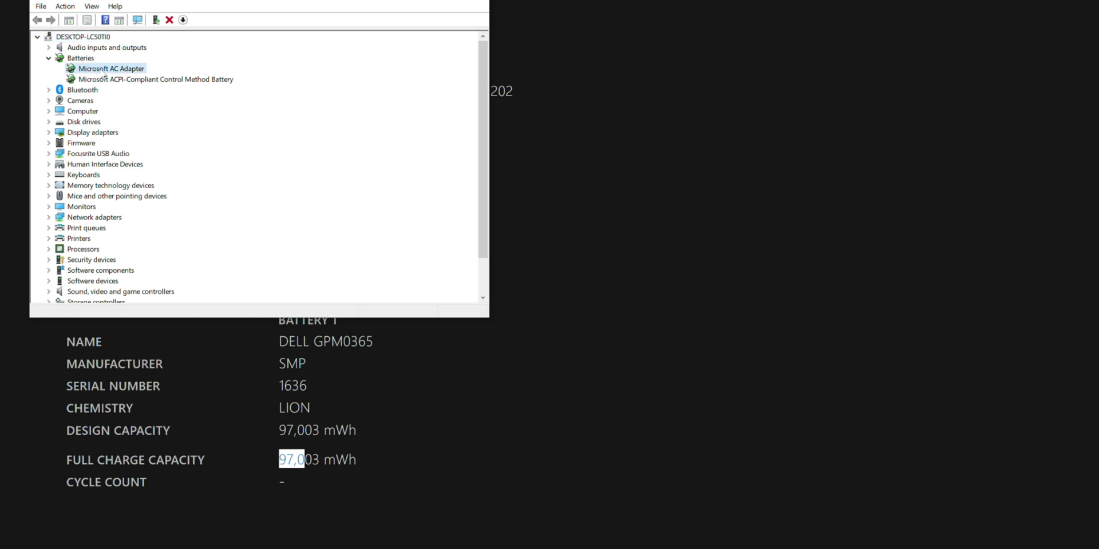
pyautogui.rightClick(102, 70)
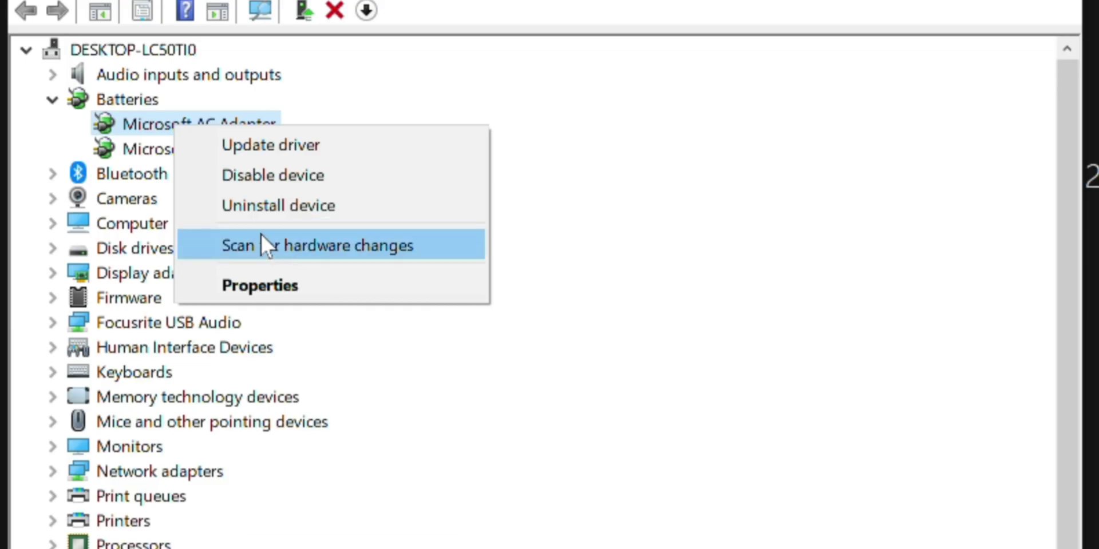
pyautogui.rightClick(137, 159)
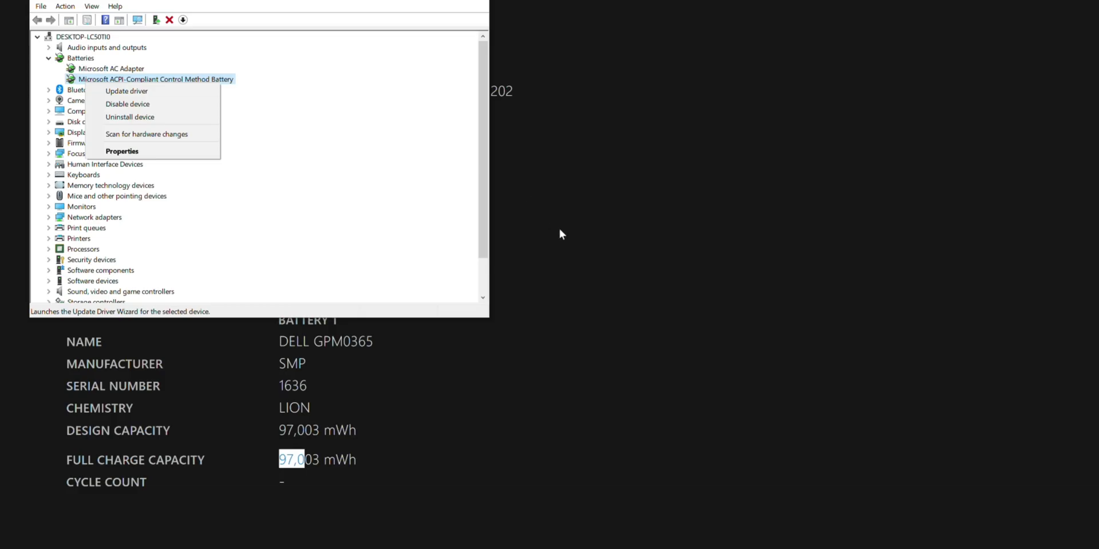
pyautogui.click(541, 252)
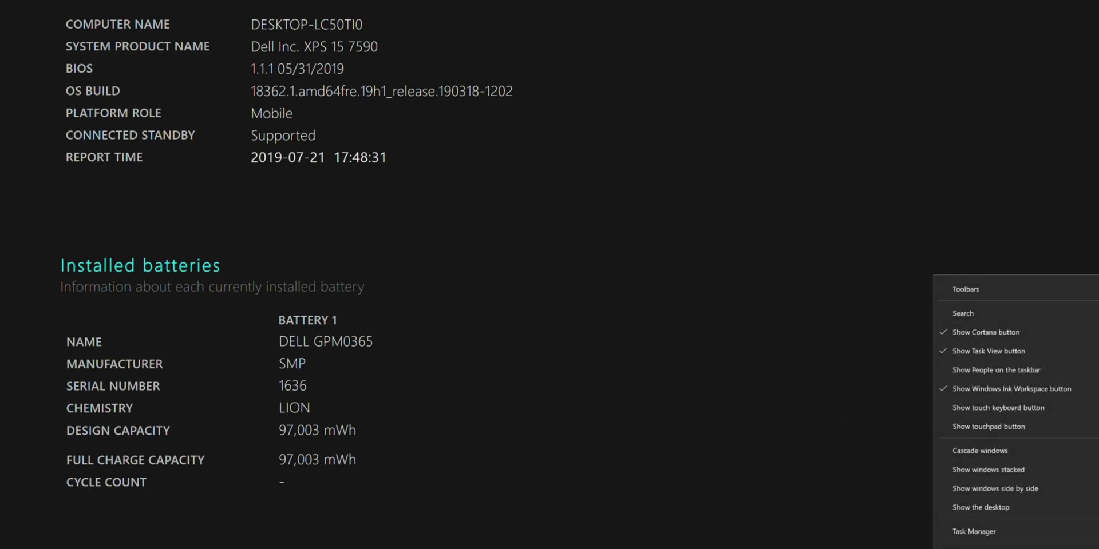
pyautogui.click(856, 530)
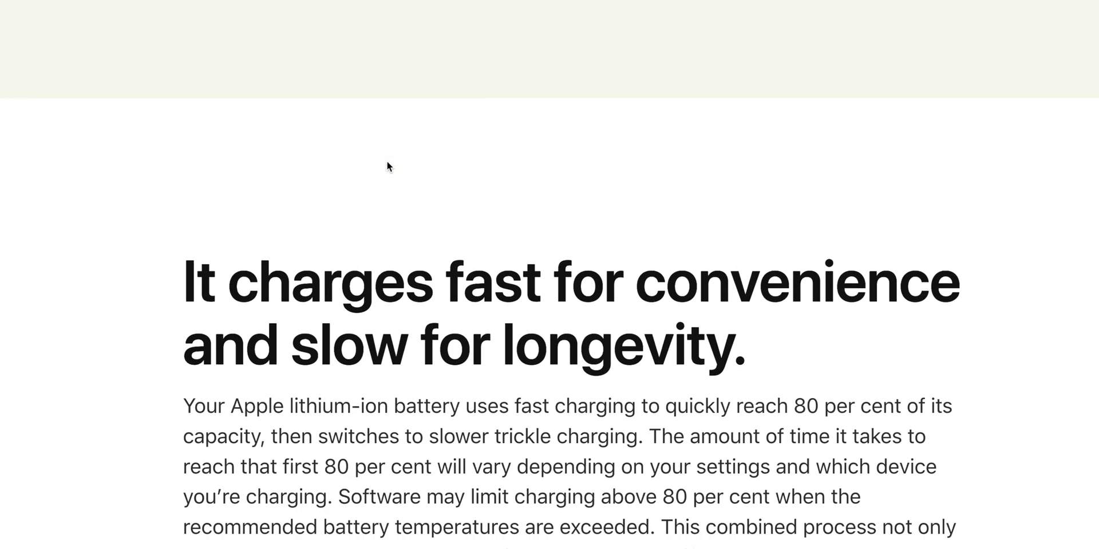
# Read Apple's lithium-ion battery page on fast and trickle charging and on how a charge cycle is counted.
pyautogui.scroll(-5, 387, 162)
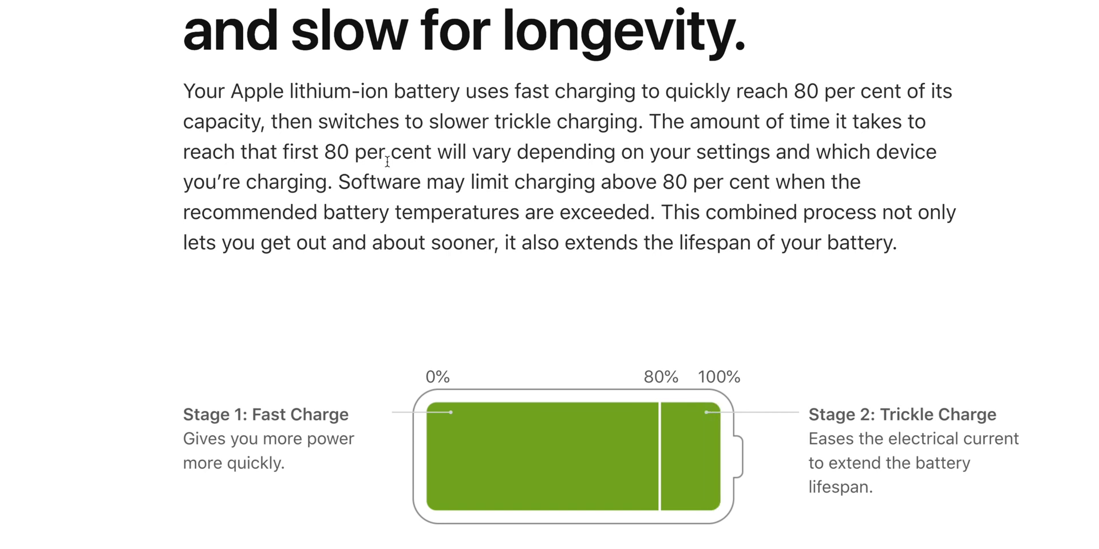
pyautogui.scroll(-20, 387, 161)
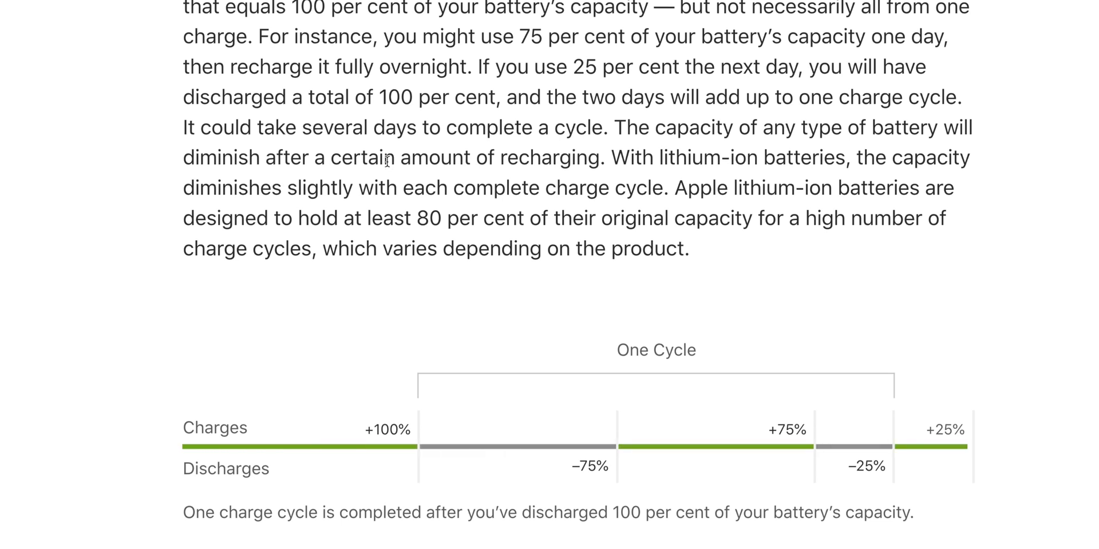
pyautogui.scroll(3, 387, 161)
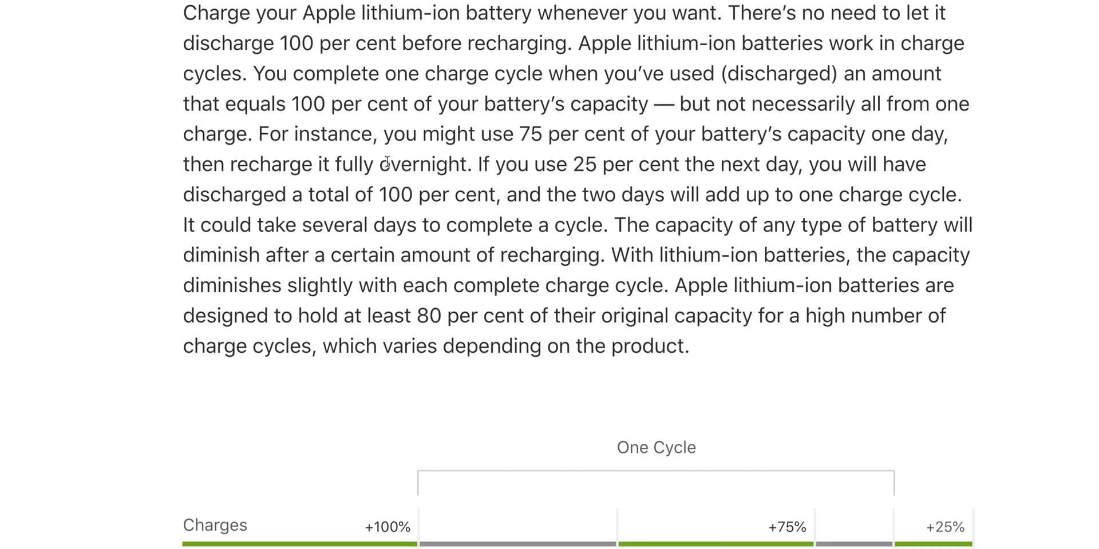